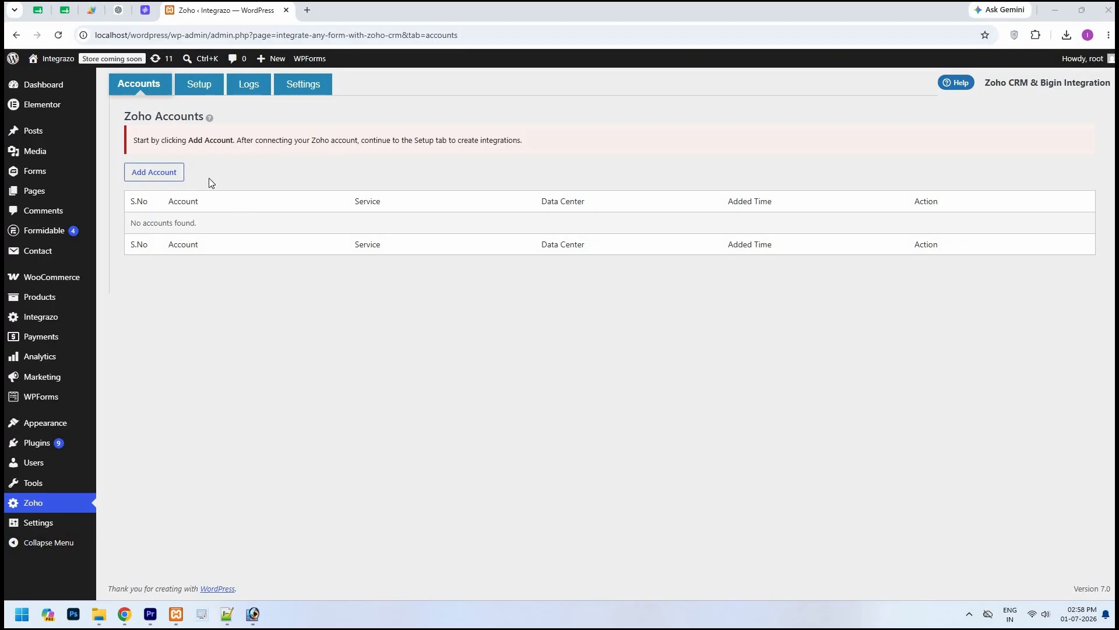
Start a new Zoho account named "Zoho Bigin" and set its service to Zoho Bigin.
left_click(174, 175)
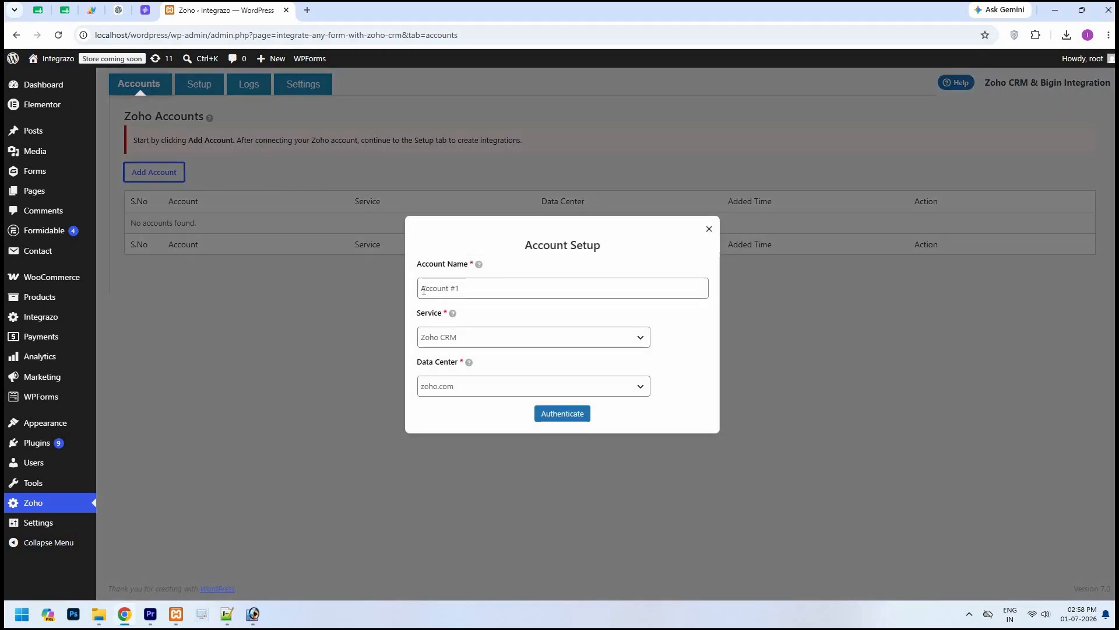
triple_click(466, 291)
type("Zoho Bigin")
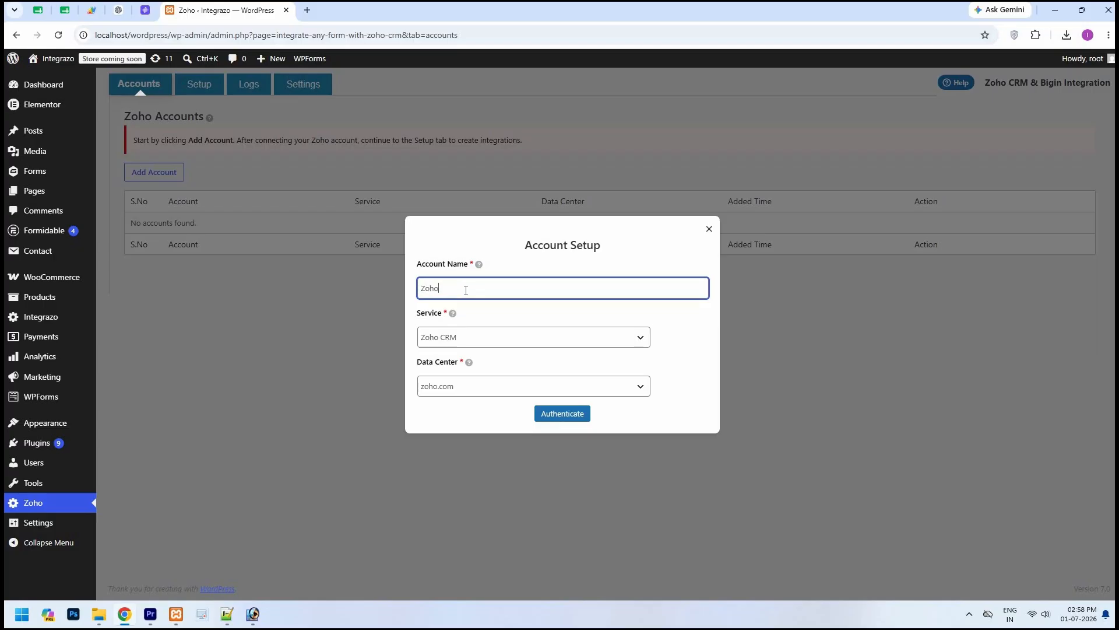
left_click(672, 337)
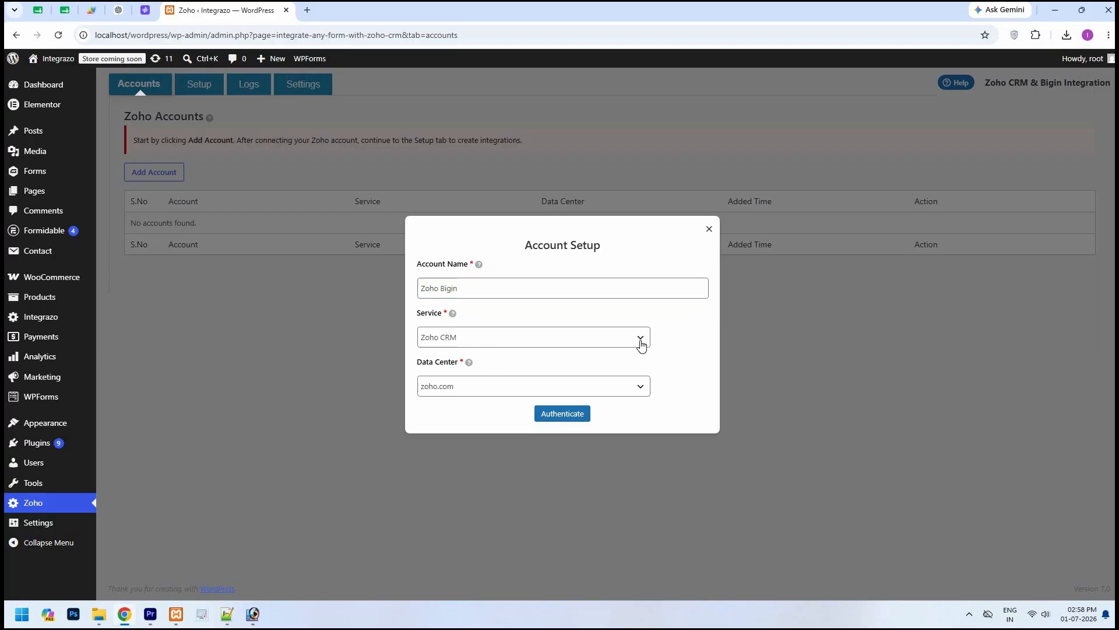
left_click(641, 343)
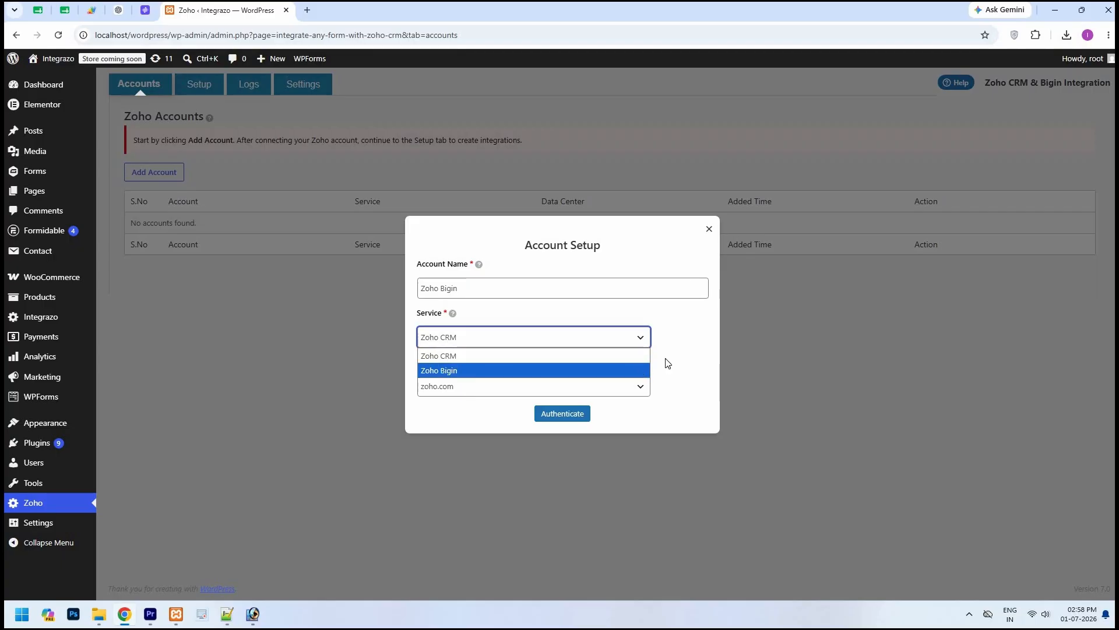
key("Return")
left_click(671, 410)
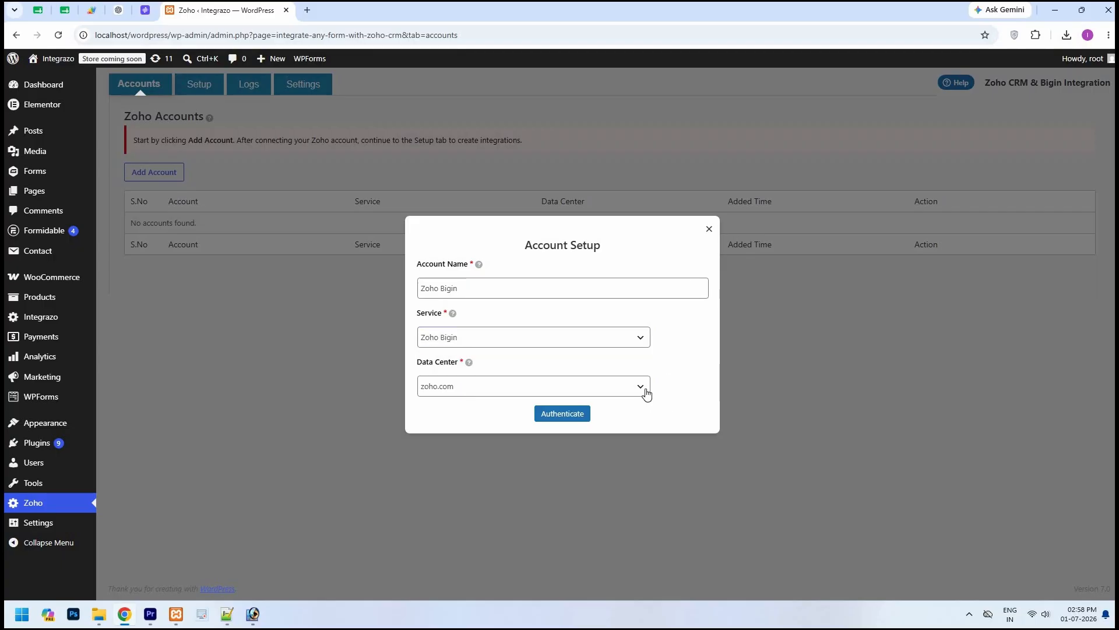
Keep zoho.com as the data center, authenticate the account and grant Integrazo access to the Zoho Bigin data.
left_click(645, 392)
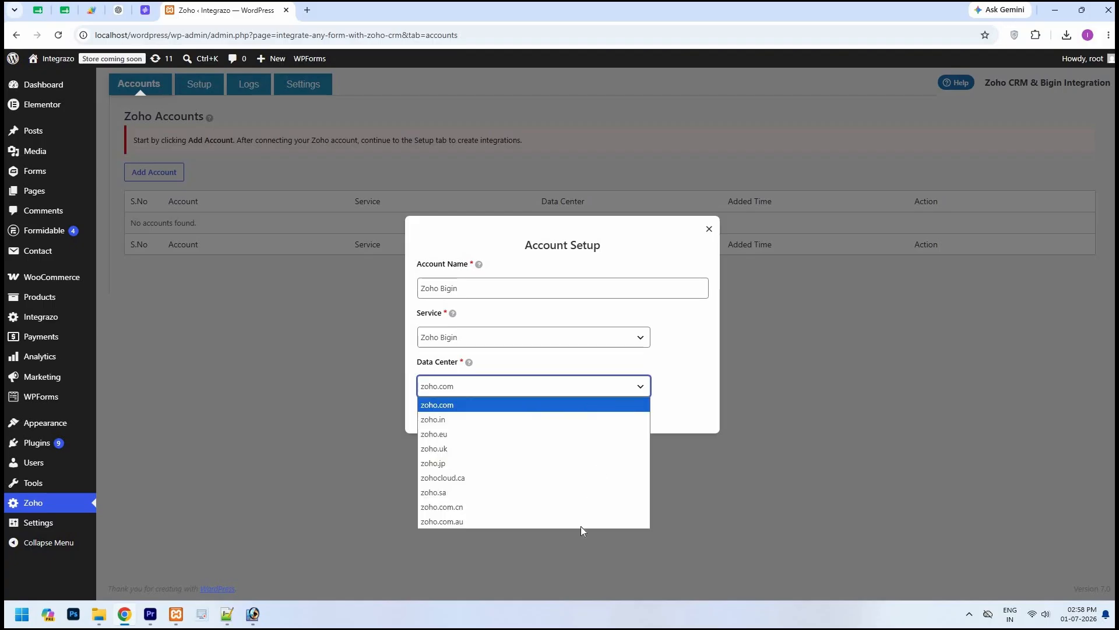
key("Down")
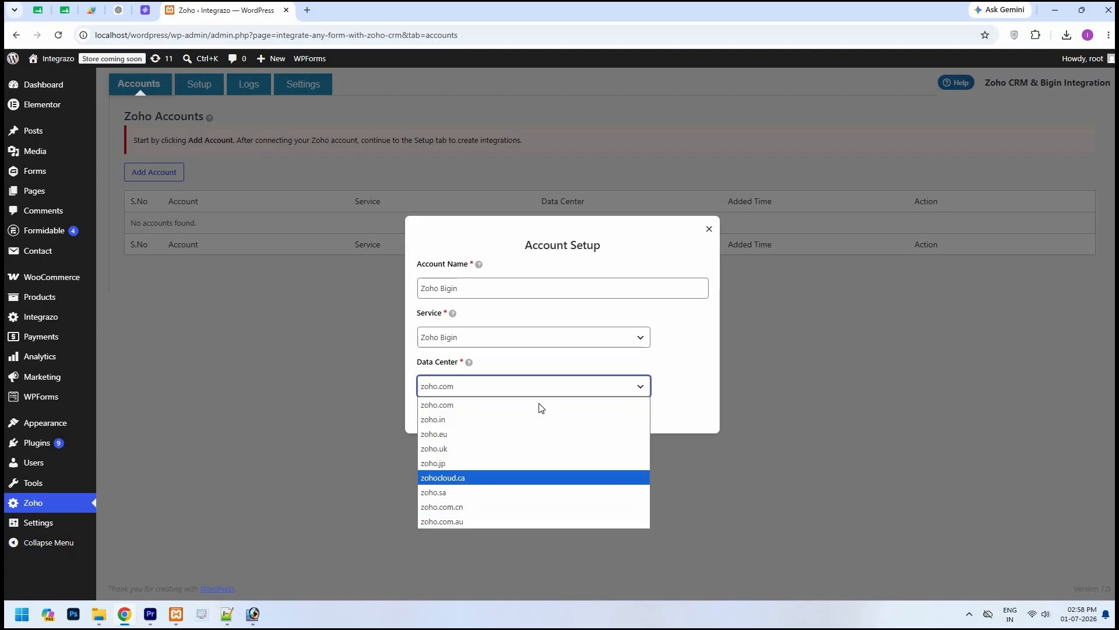
left_click(680, 374)
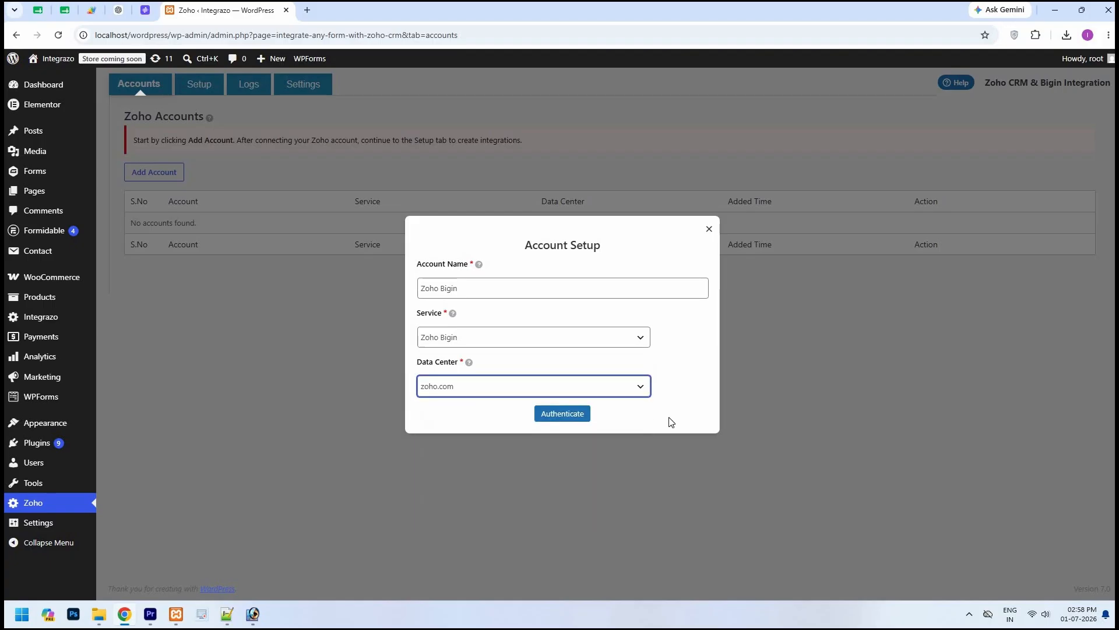
left_click(620, 439)
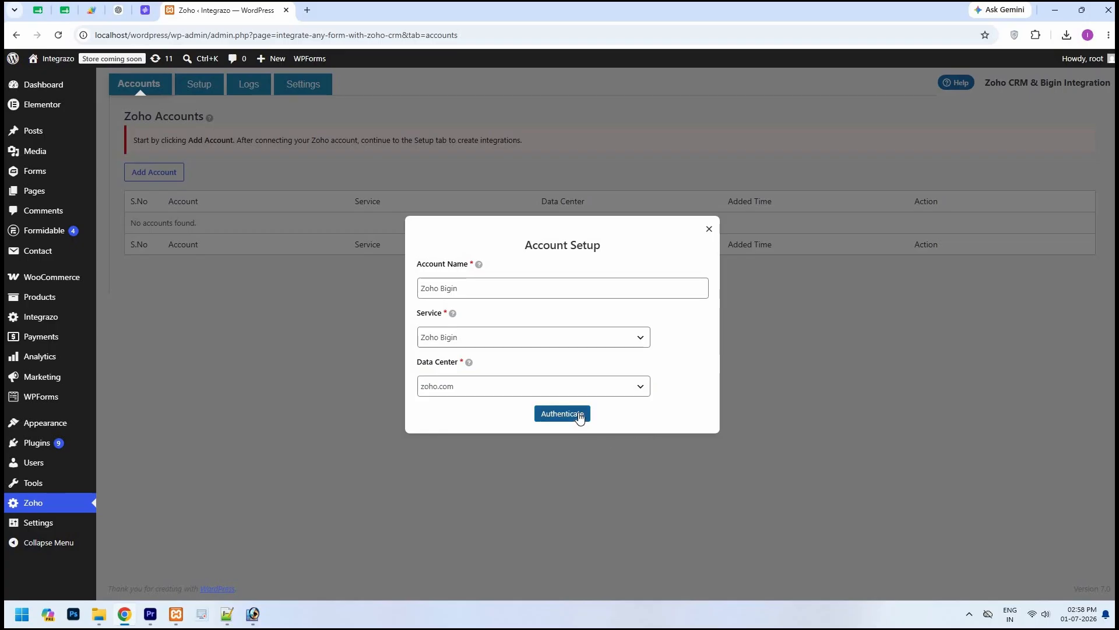
left_click(580, 415)
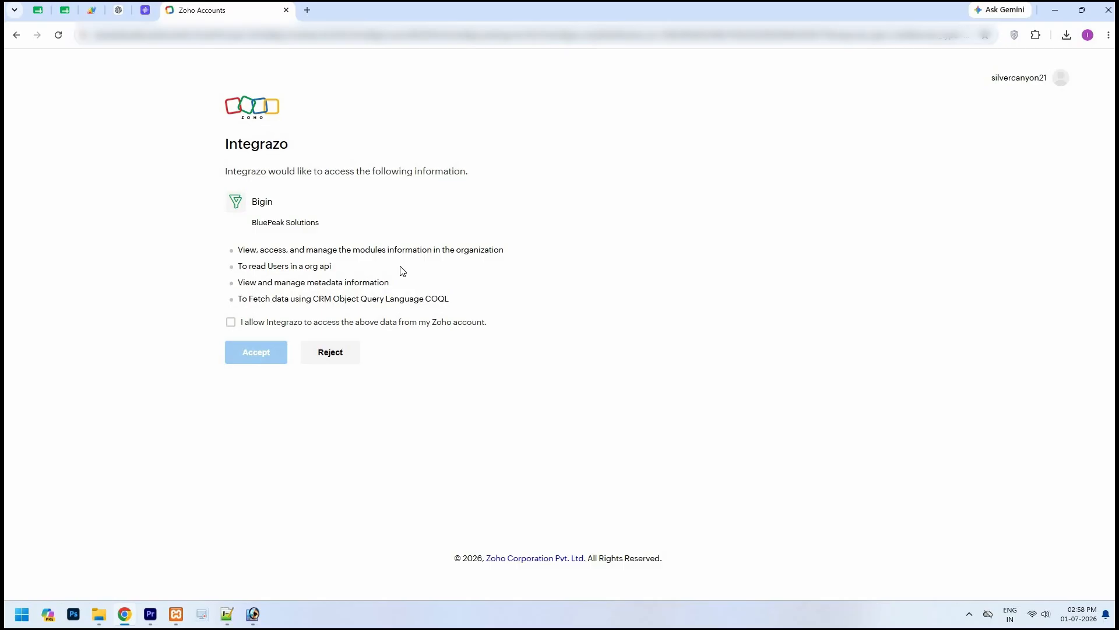
left_click(231, 325)
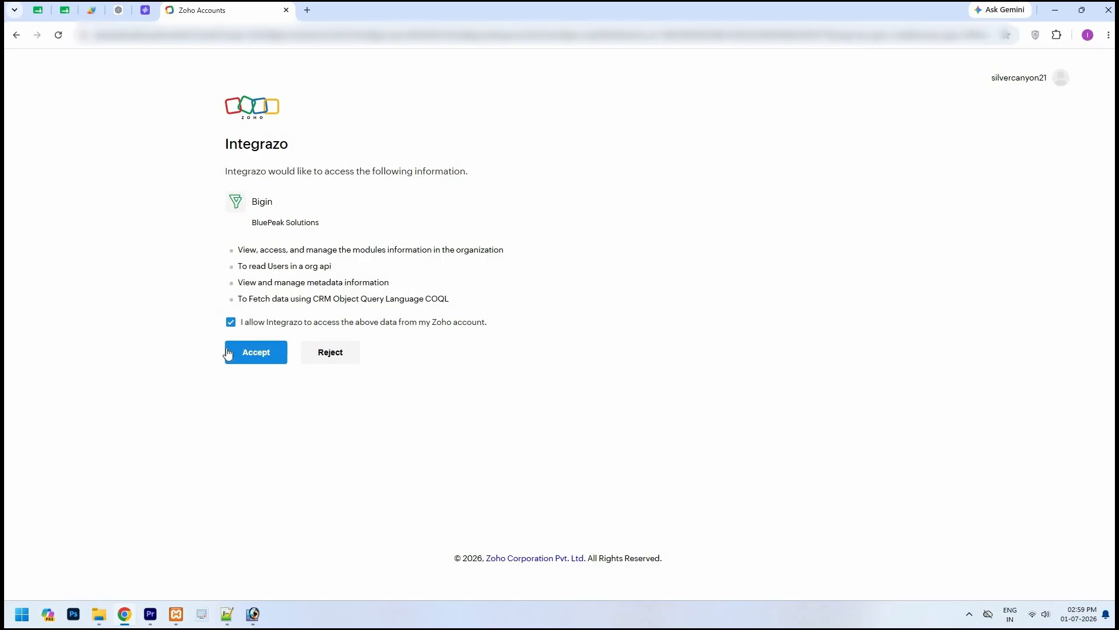
left_click(257, 357)
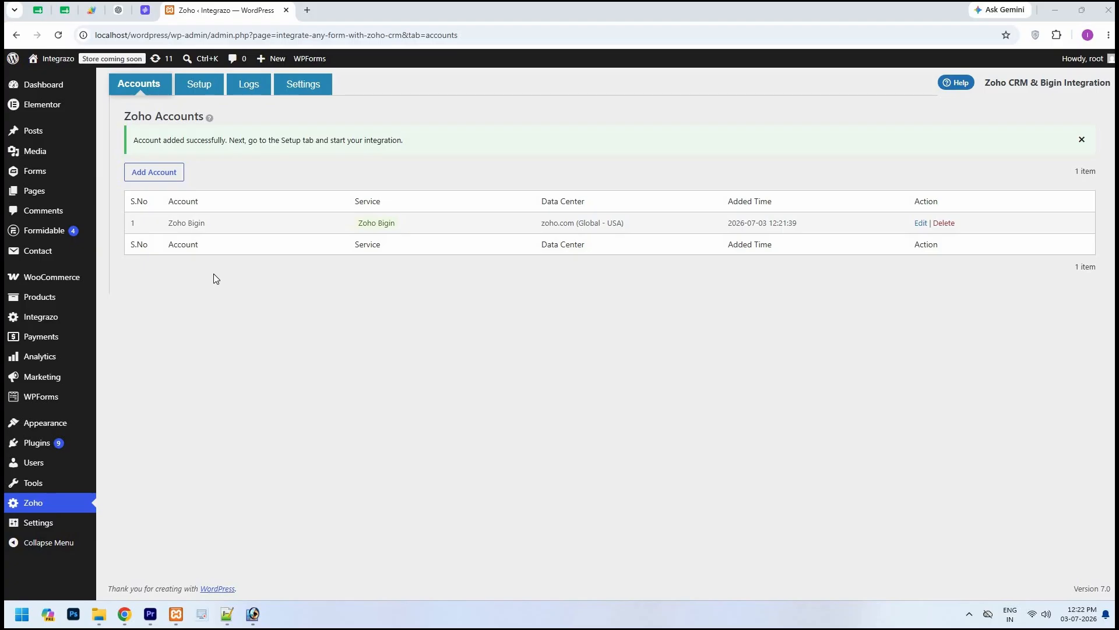
Add a new integration named "Test" for the WPForms Simple Contact Form.
left_click(208, 87)
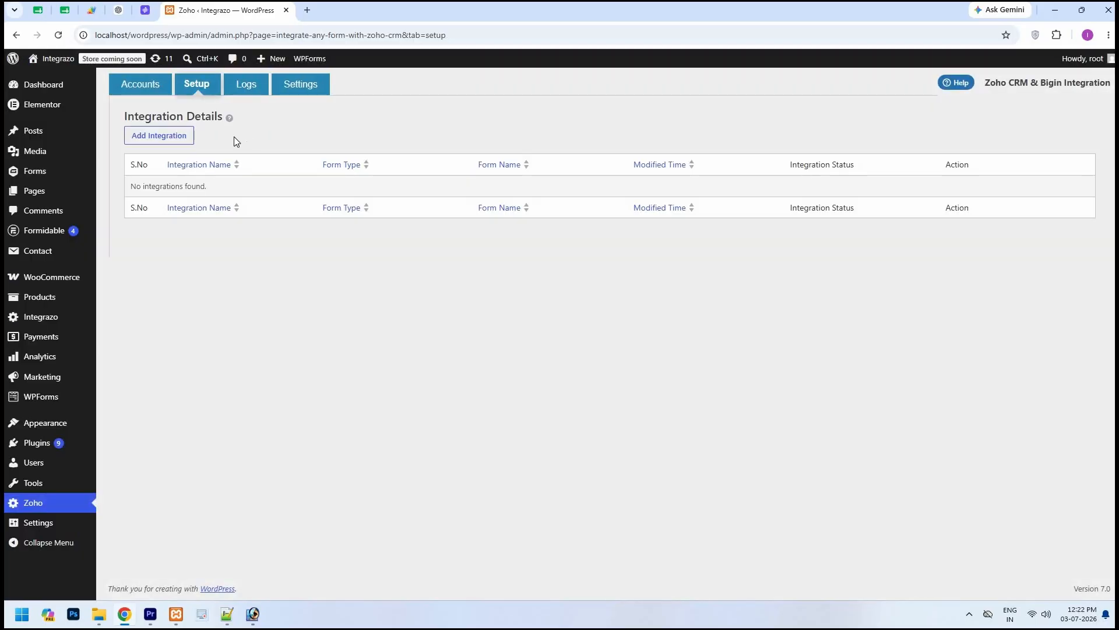
left_click(185, 142)
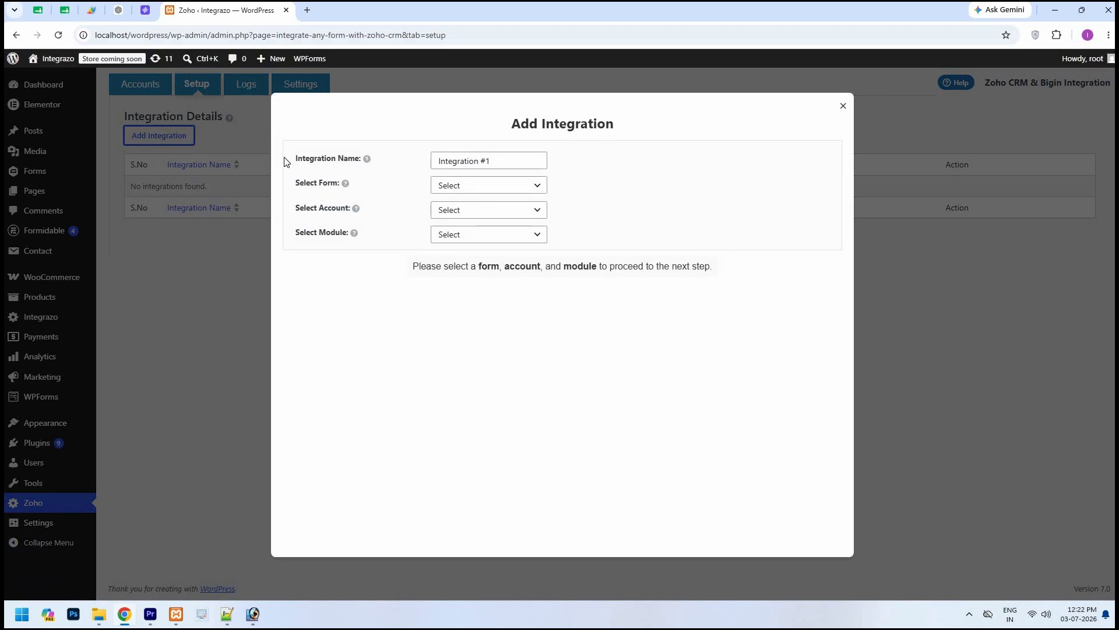
triple_click(470, 166)
type("Test")
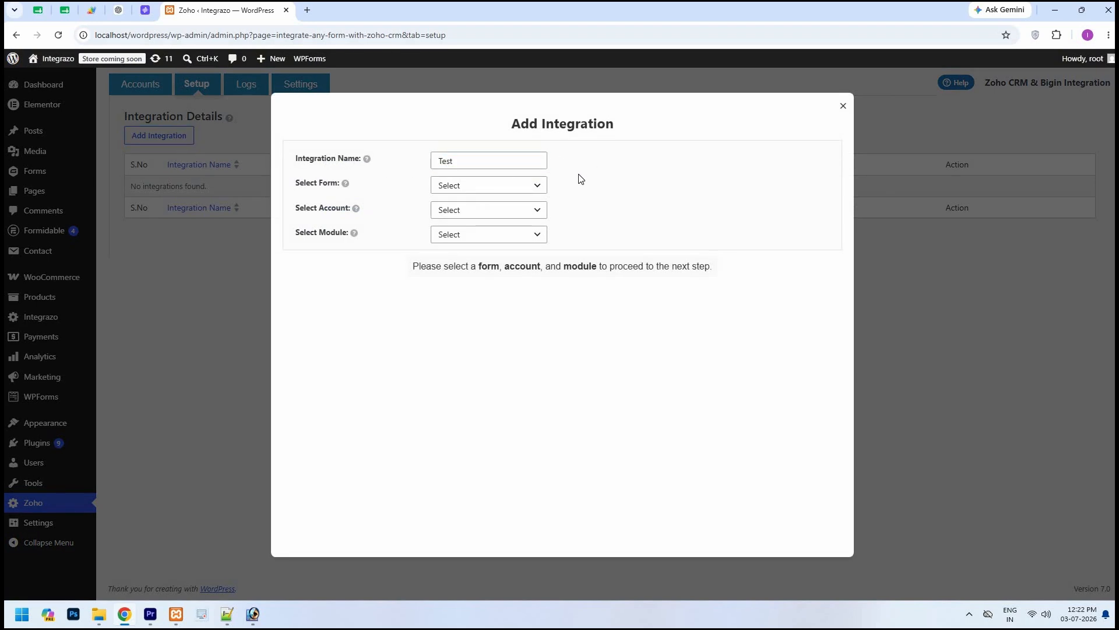
left_click(537, 185)
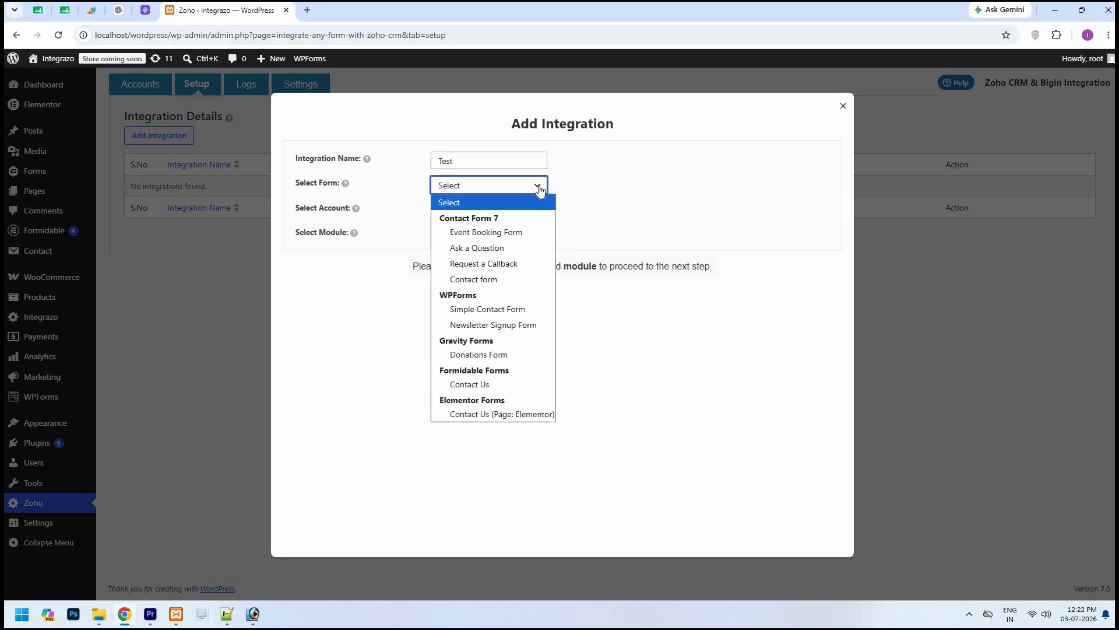
left_click(464, 309)
Connect the integration to the Zoho Bigin account and its Contacts module.
left_click(535, 211)
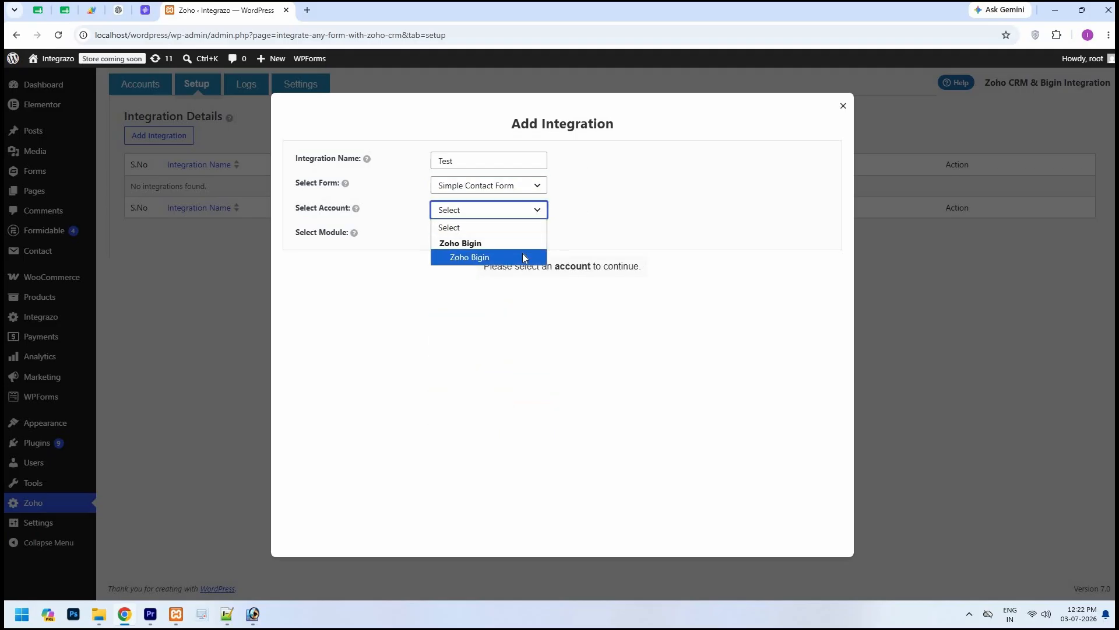
left_click(524, 259)
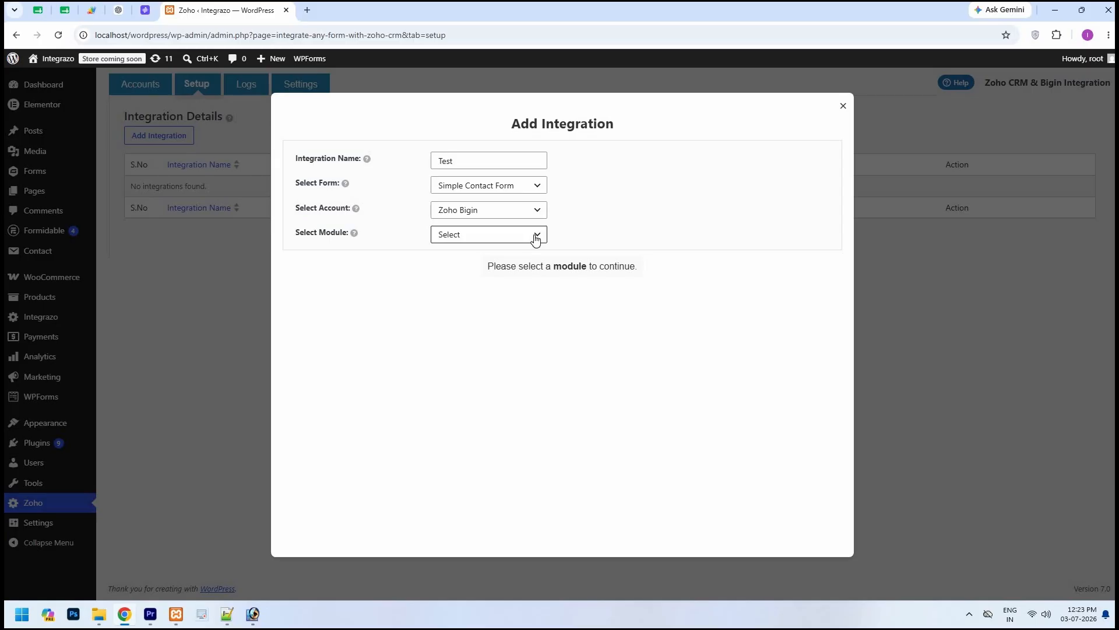
left_click(535, 235)
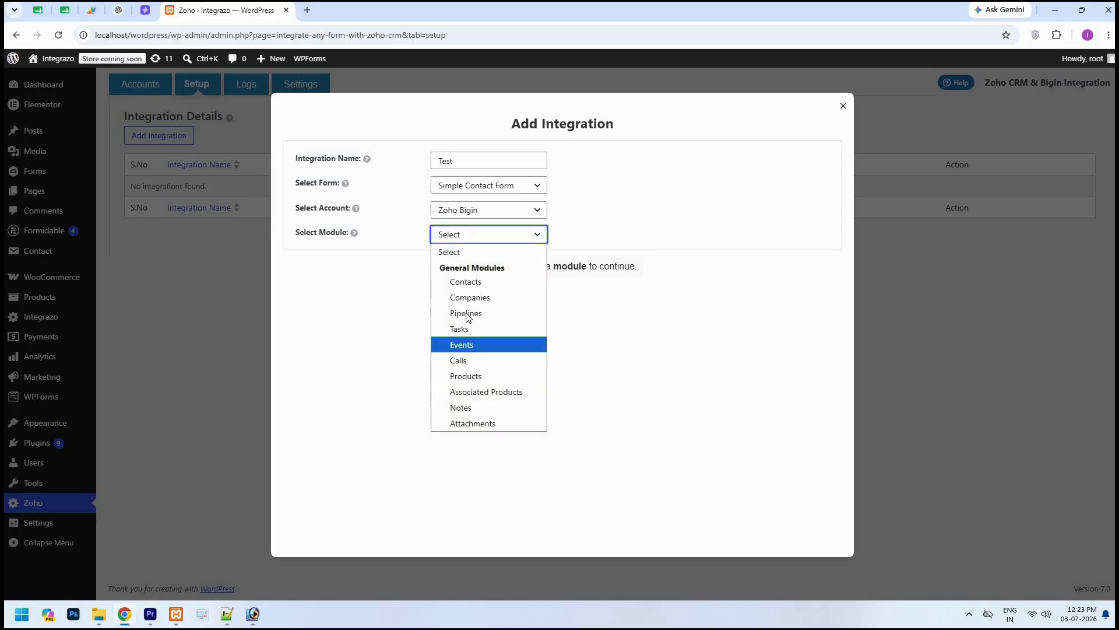
left_click(467, 283)
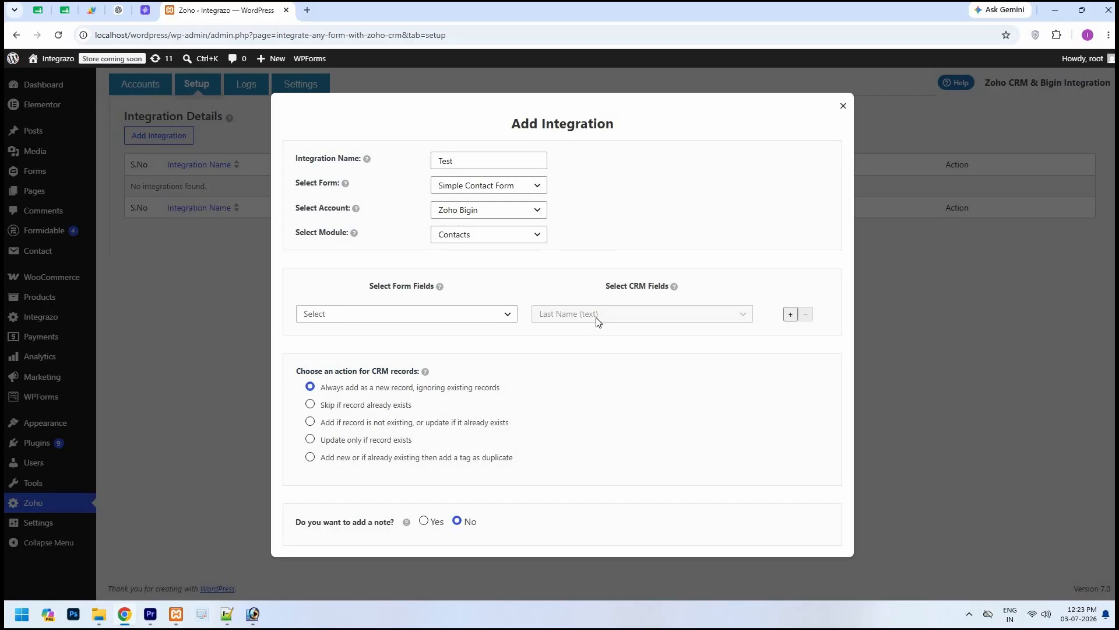
Map the form's Name field to the CRM field Last Name and its Email field to the CRM field Email.
left_click(507, 314)
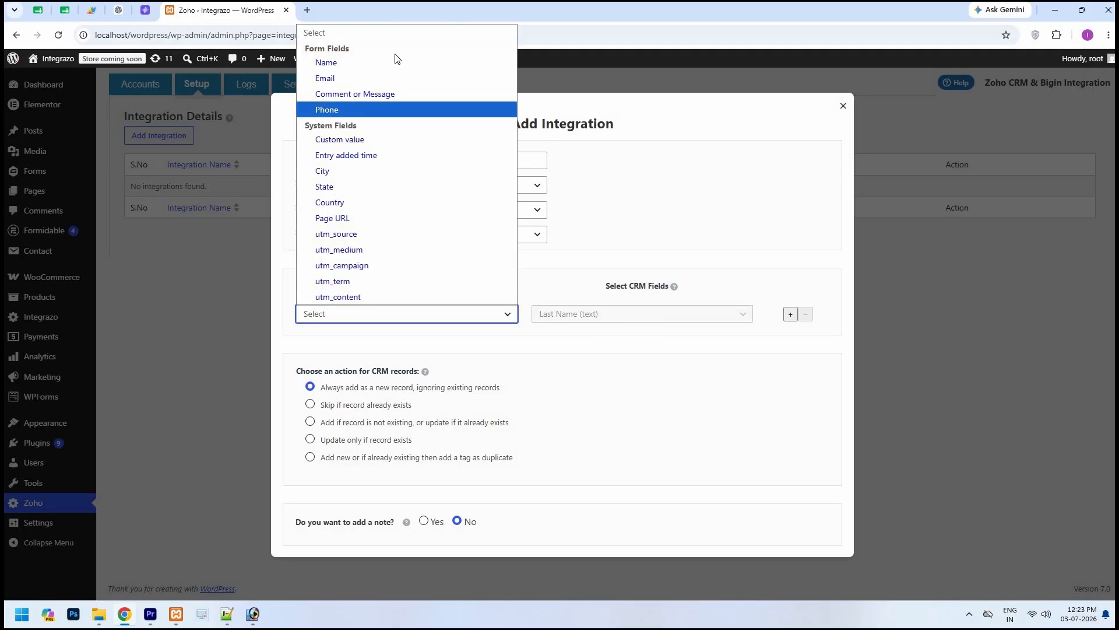
left_click(355, 64)
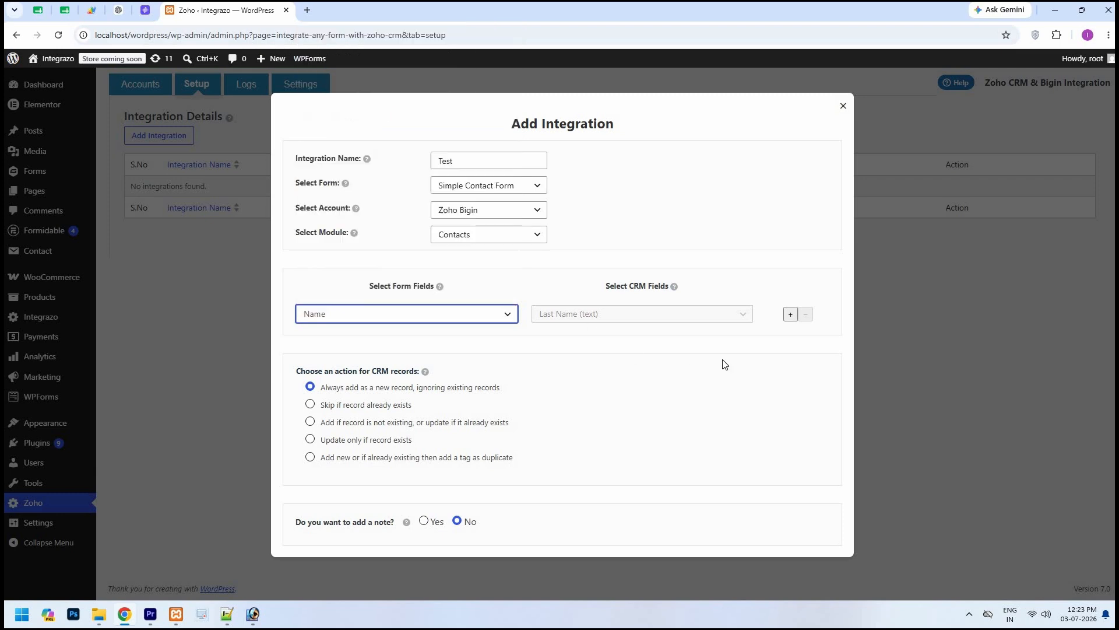
left_click(790, 314)
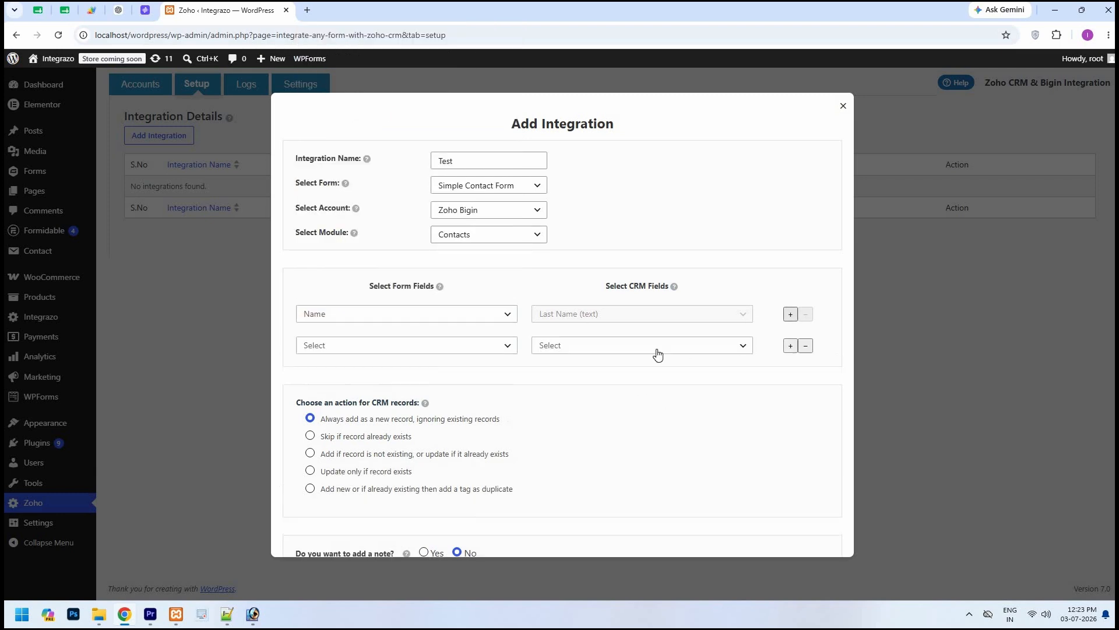
left_click(622, 348)
scroll(607, 143, "down", 1)
left_click(600, 95)
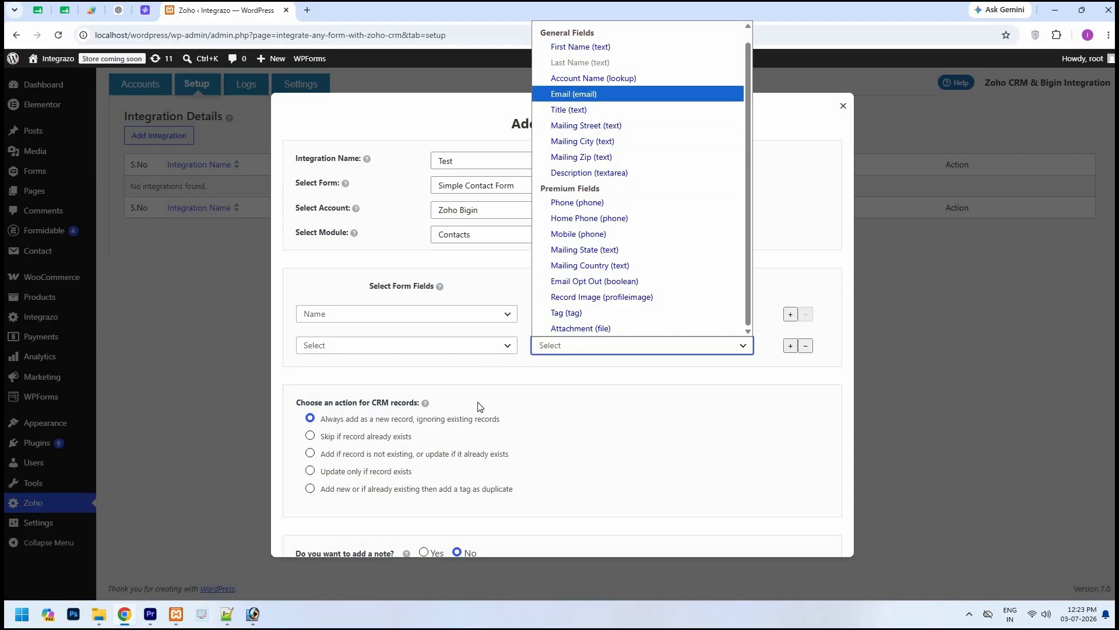
left_click(508, 350)
left_click(319, 108)
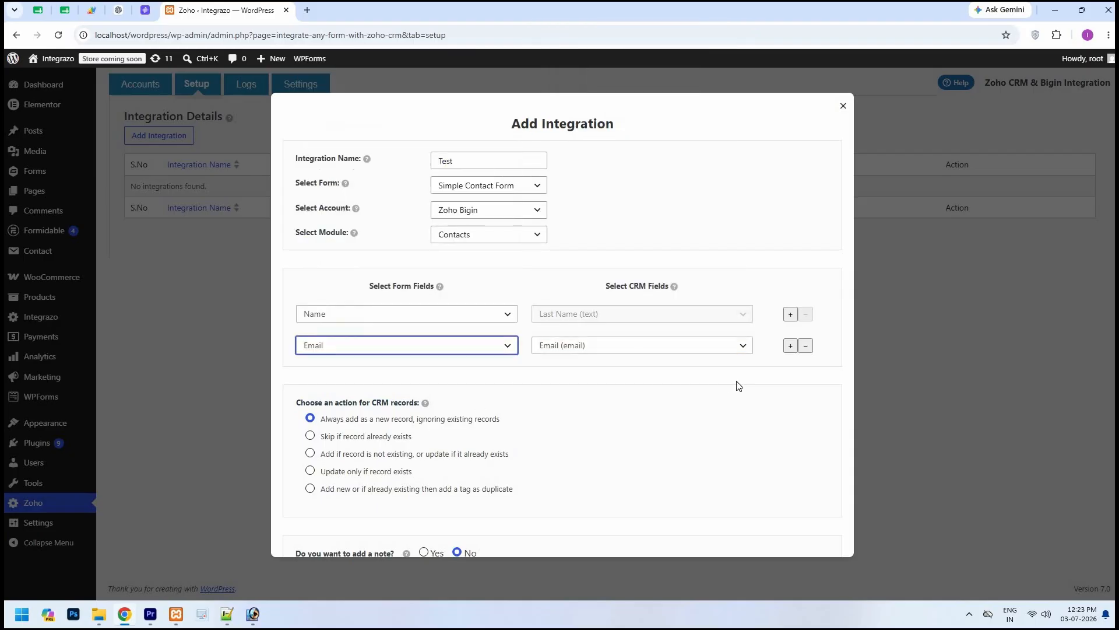
Examine the general and premium CRM fields available for Contacts in an extra mapping row, and remove that row.
left_click(791, 348)
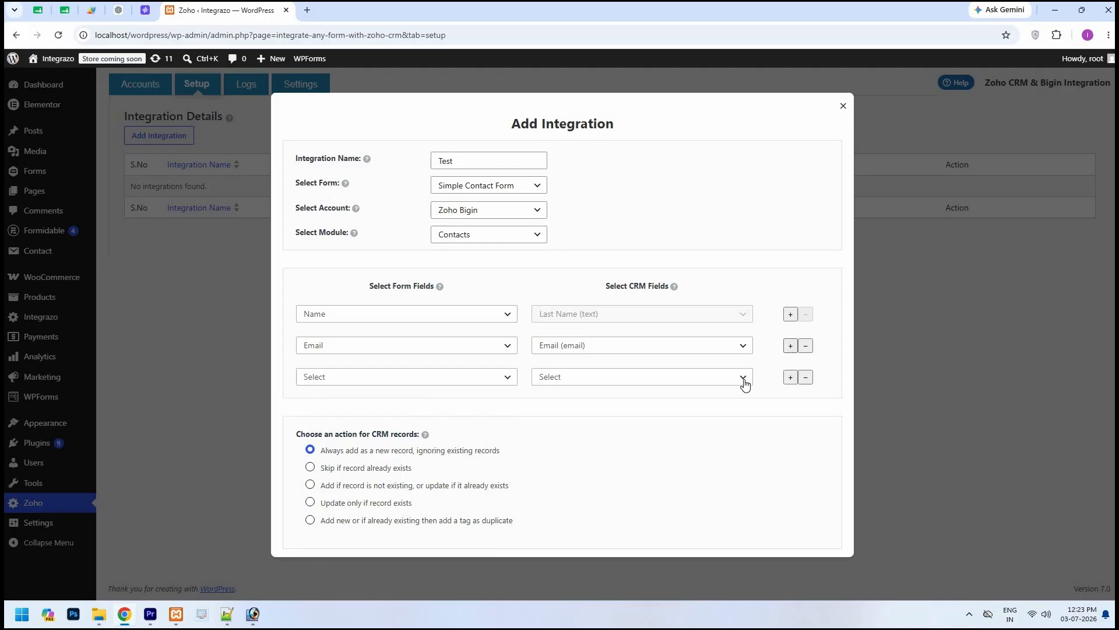
left_click(743, 379)
scroll(670, 184, "down", 1)
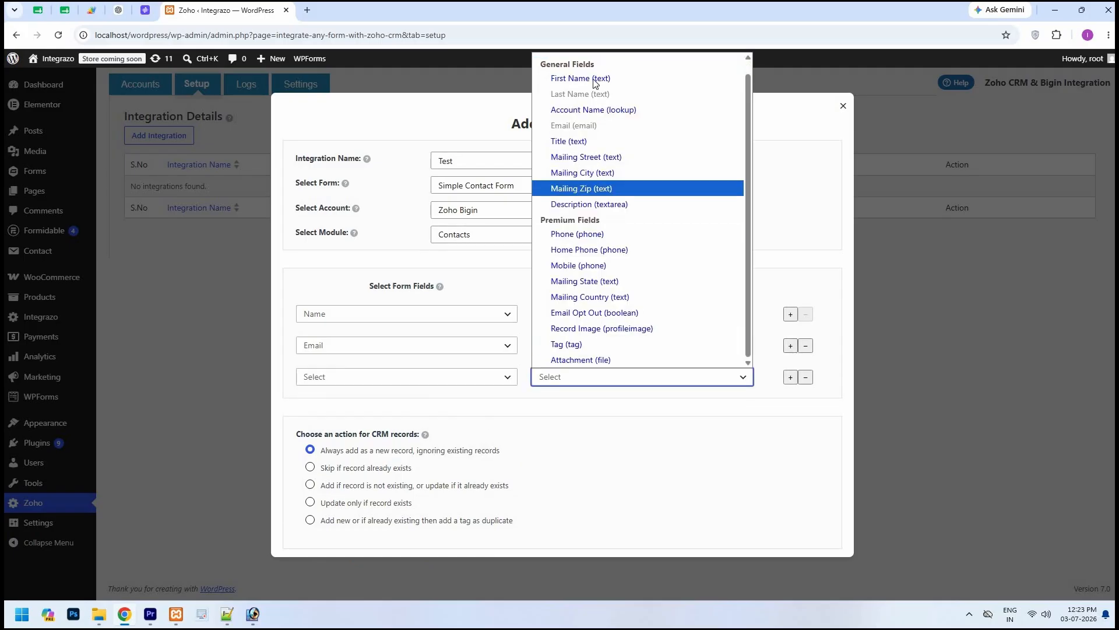
key("Up")
key("Up")
key("Up")
key("Up")
key("Up")
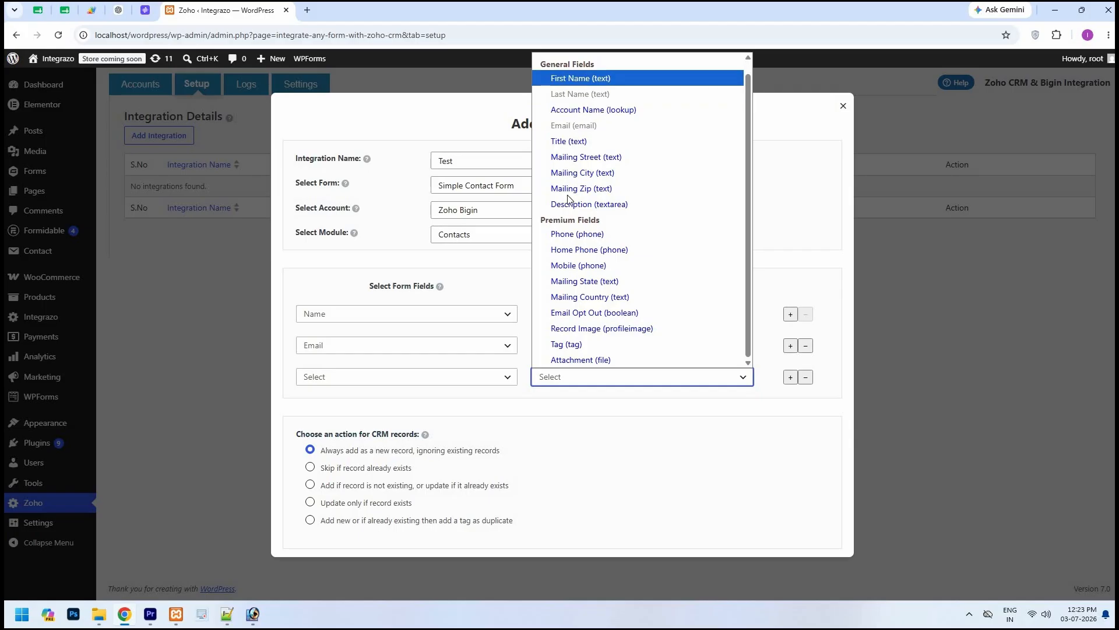
key("Down")
key("Down")
key("Down")
key("Down")
key("Down")
key("Down")
key("Down")
key("Down")
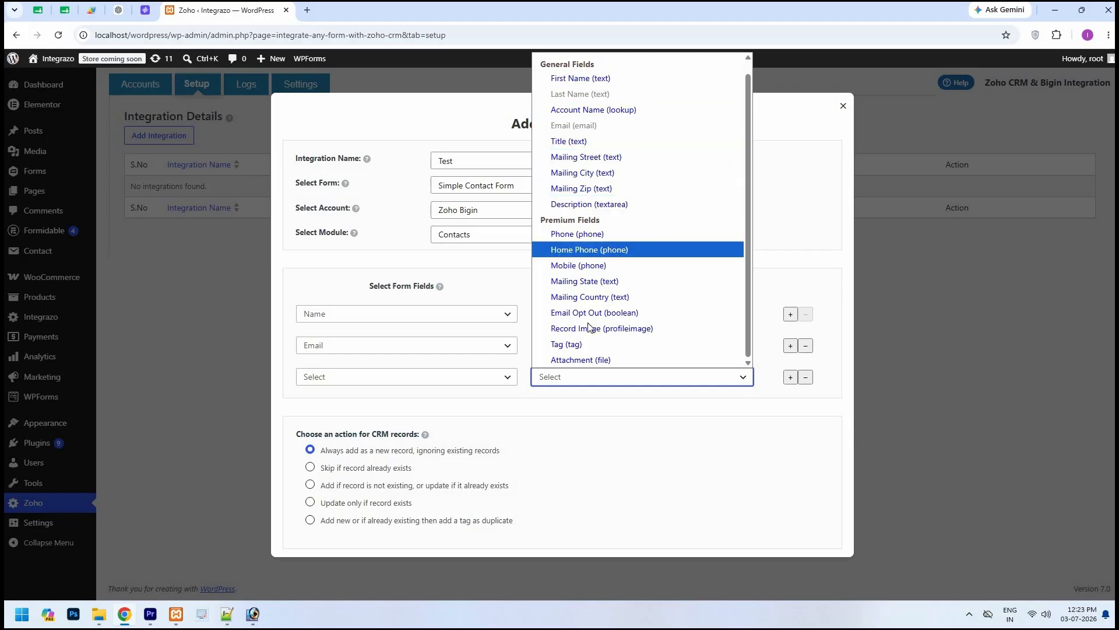
key("Down")
key("Down")
key("Down")
key("Down")
key("Down")
key("Down")
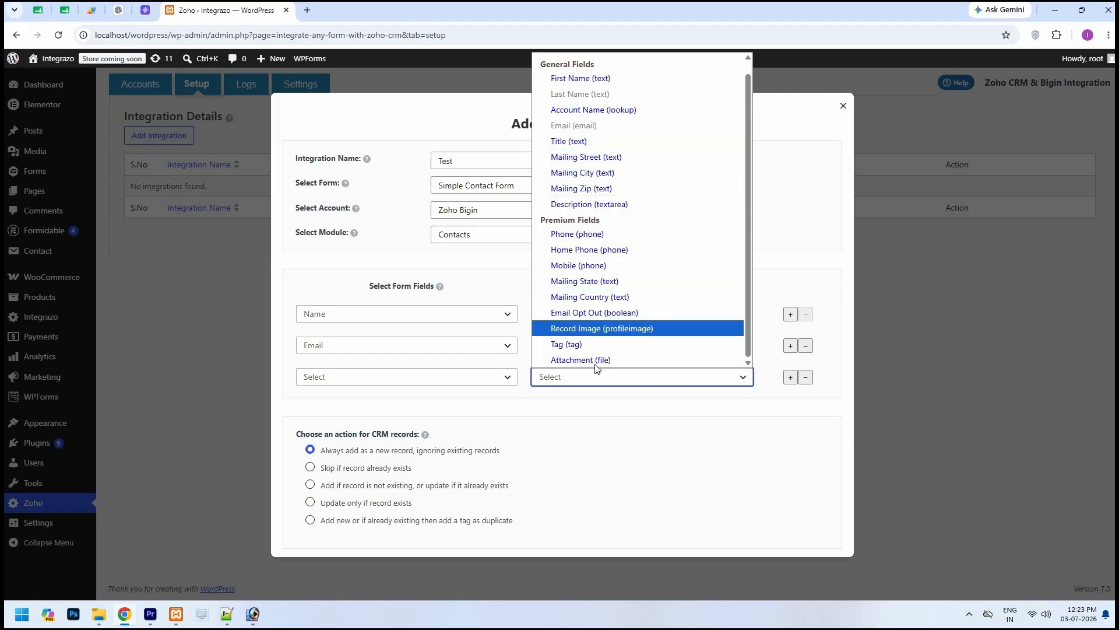
key("Down")
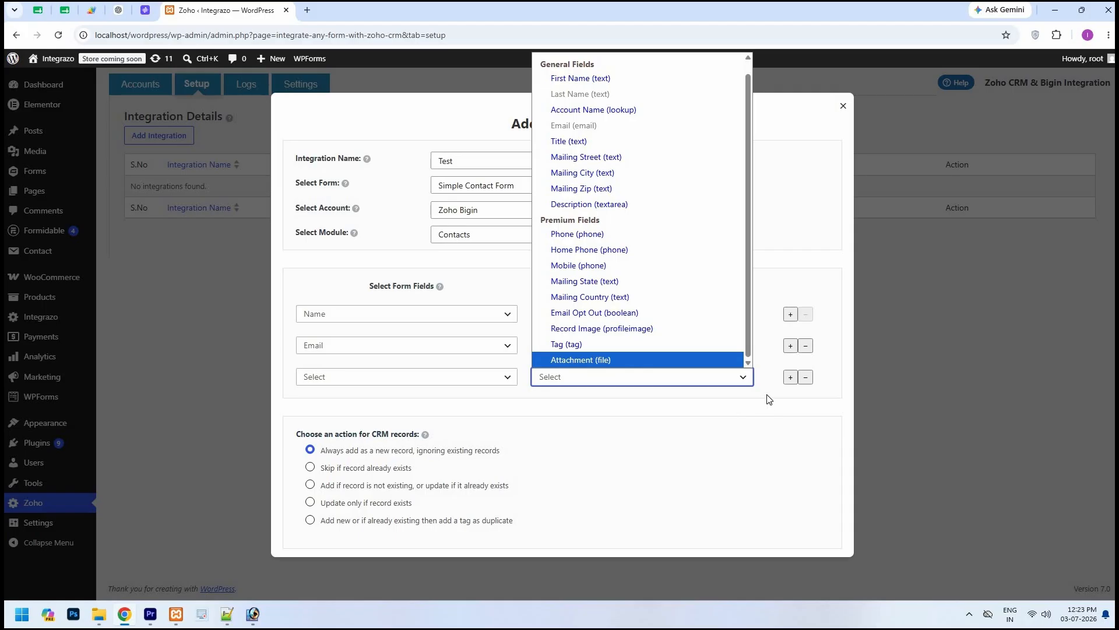
left_click(798, 385)
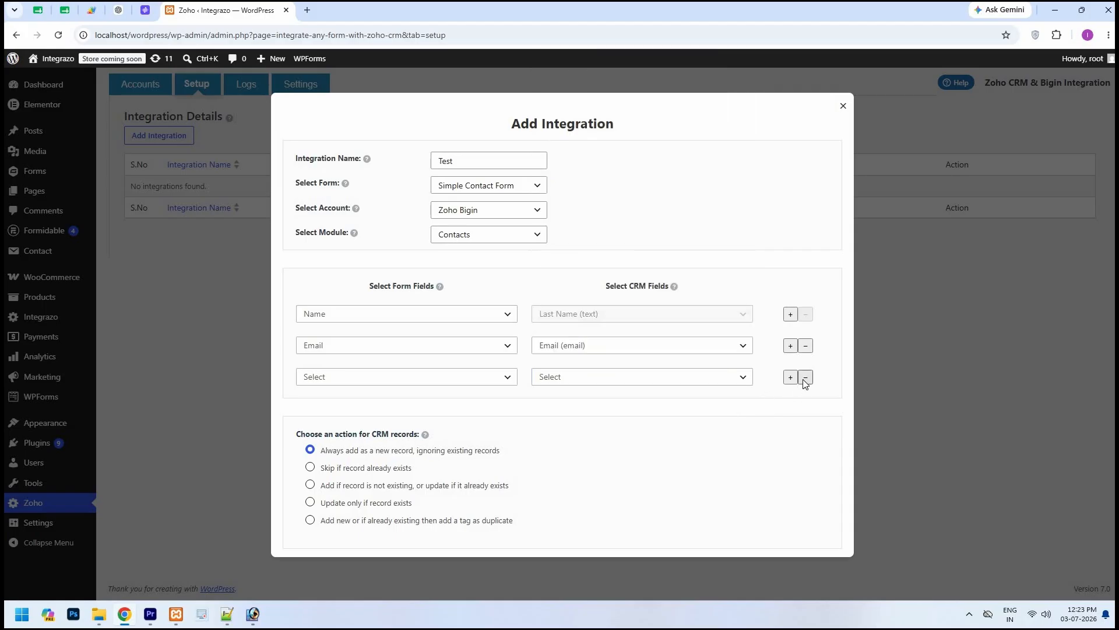
left_click(805, 378)
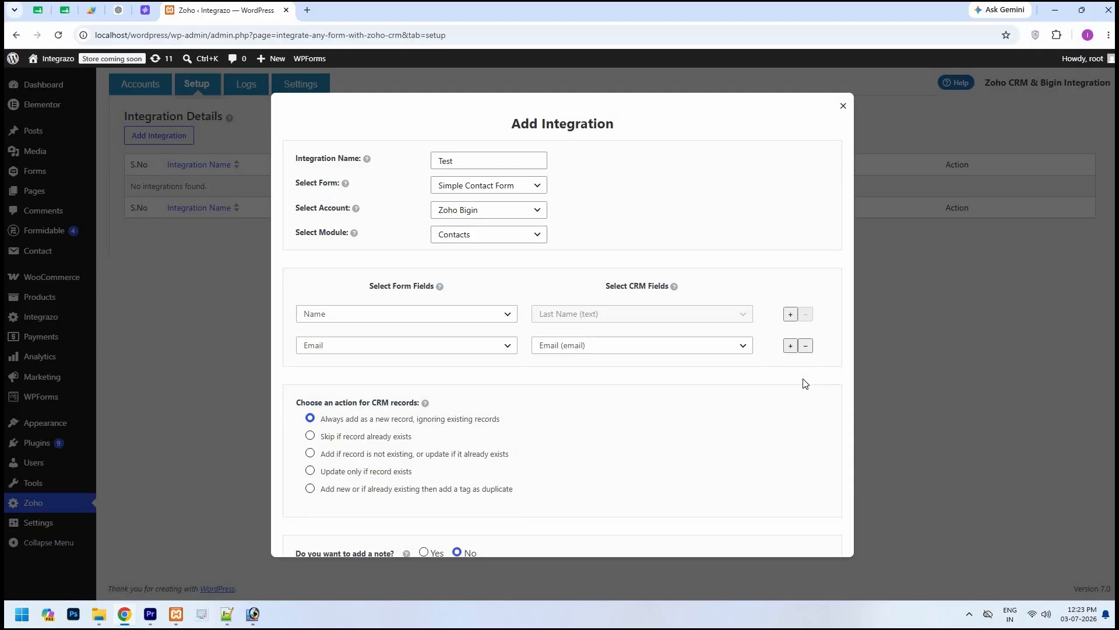
Set CRM records to always be added as new, ignoring existing ones, and try the note option before leaving it at No.
scroll(562, 370, "down", 2)
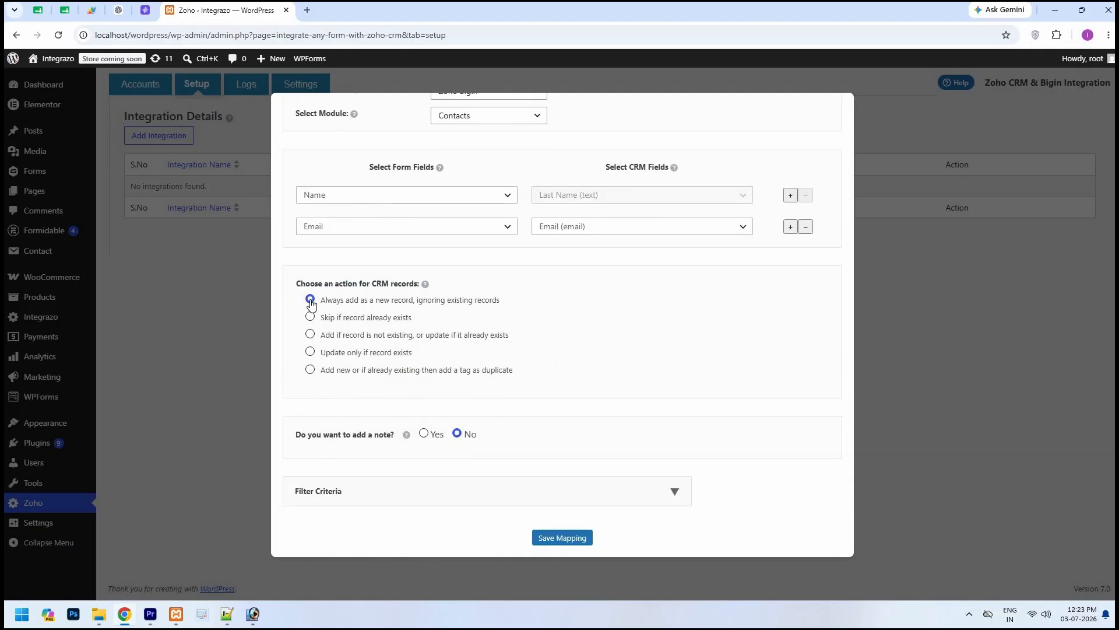
left_click(310, 300)
left_click(424, 435)
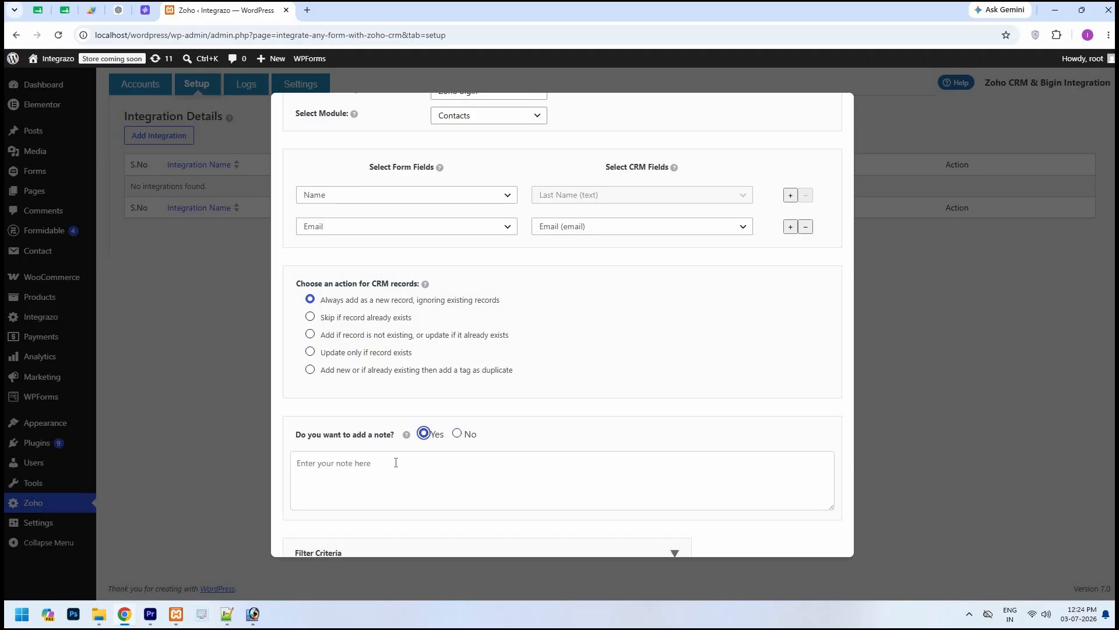
left_click(458, 437)
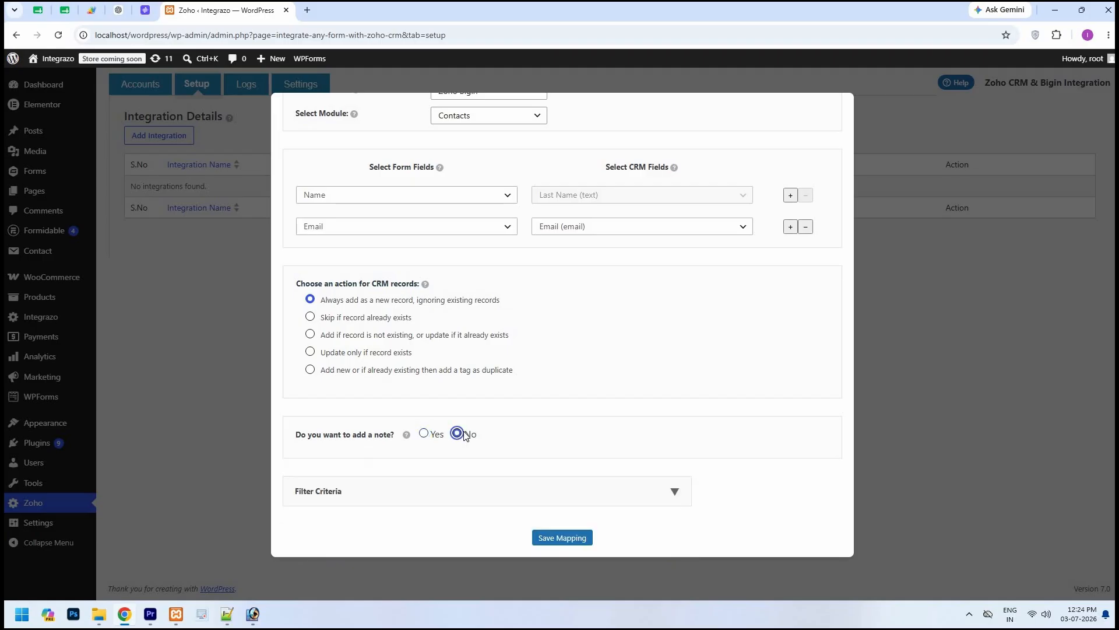
Check the filter criteria options without adding a condition, and save the integration mapping.
left_click(676, 493)
scroll(547, 482, "down", 1)
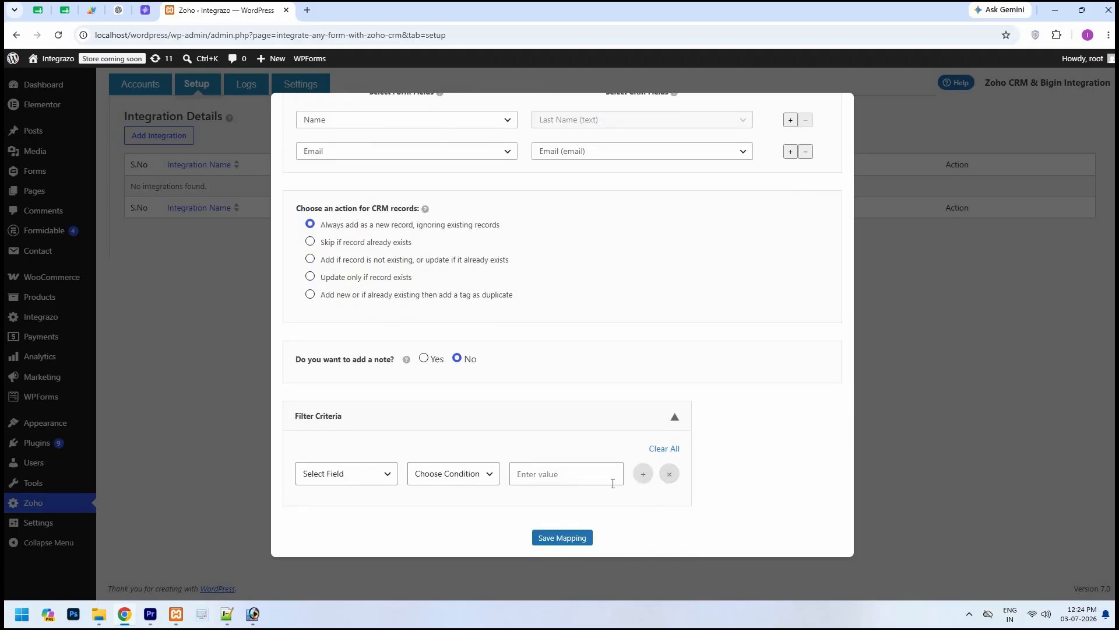
left_click(675, 420)
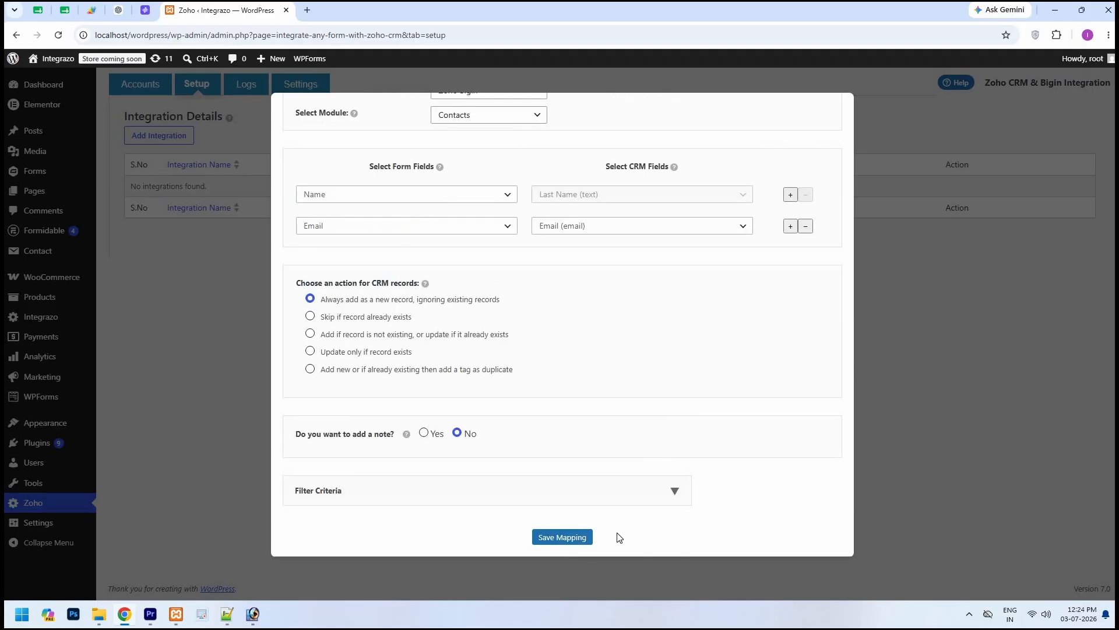
left_click(565, 537)
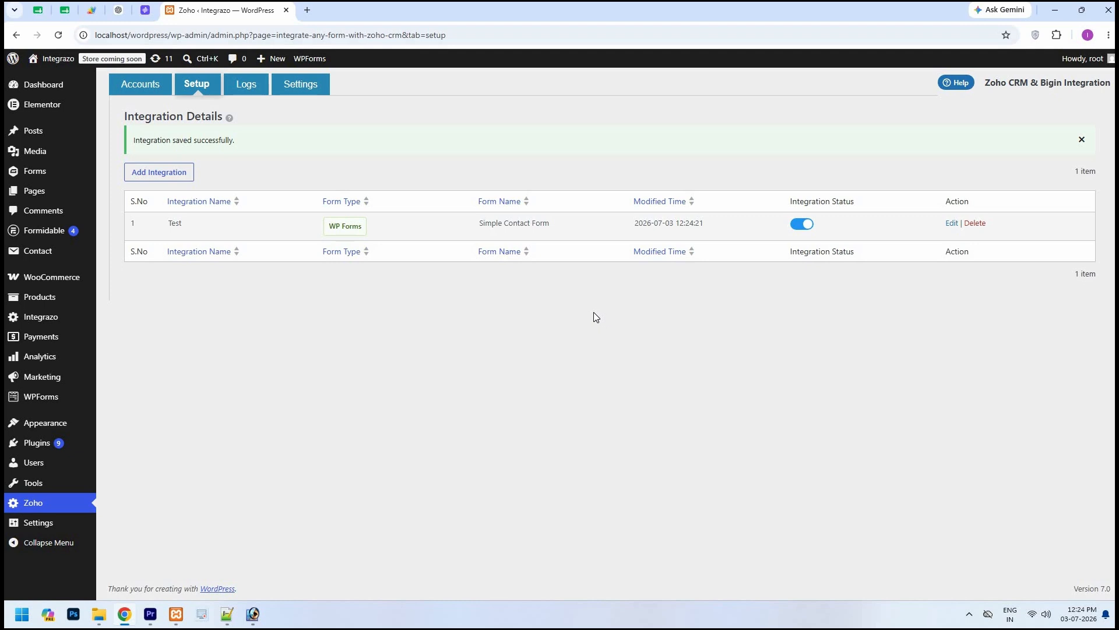
Switch the Test integration's status off and on again, and open the integration logs.
left_click(797, 227)
left_click(808, 233)
left_click(254, 95)
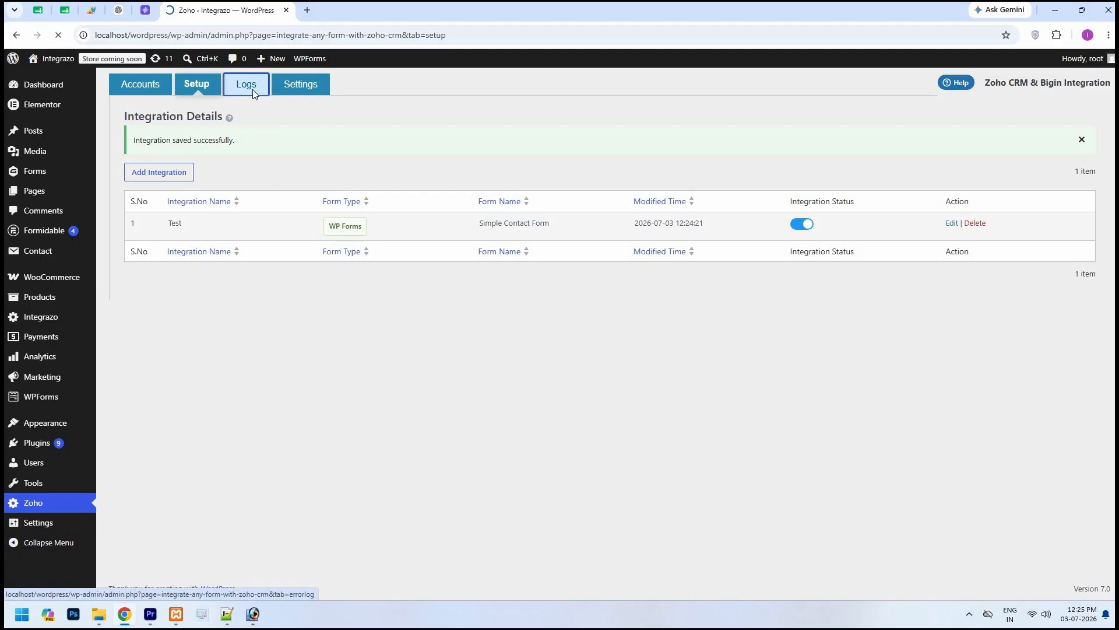